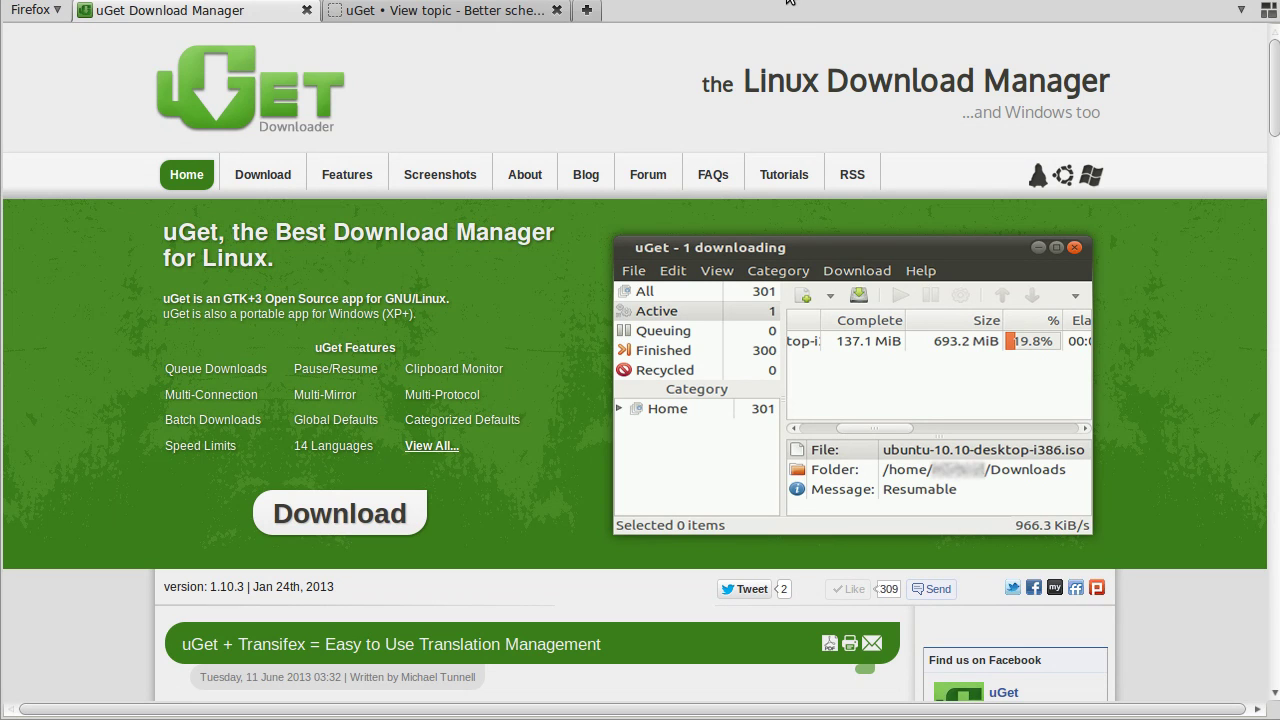
Switch to the second Firefox tab with the 'Better scheduling screen' forum topic.
{"action": "left_click", "coordinate": [428, 12]}
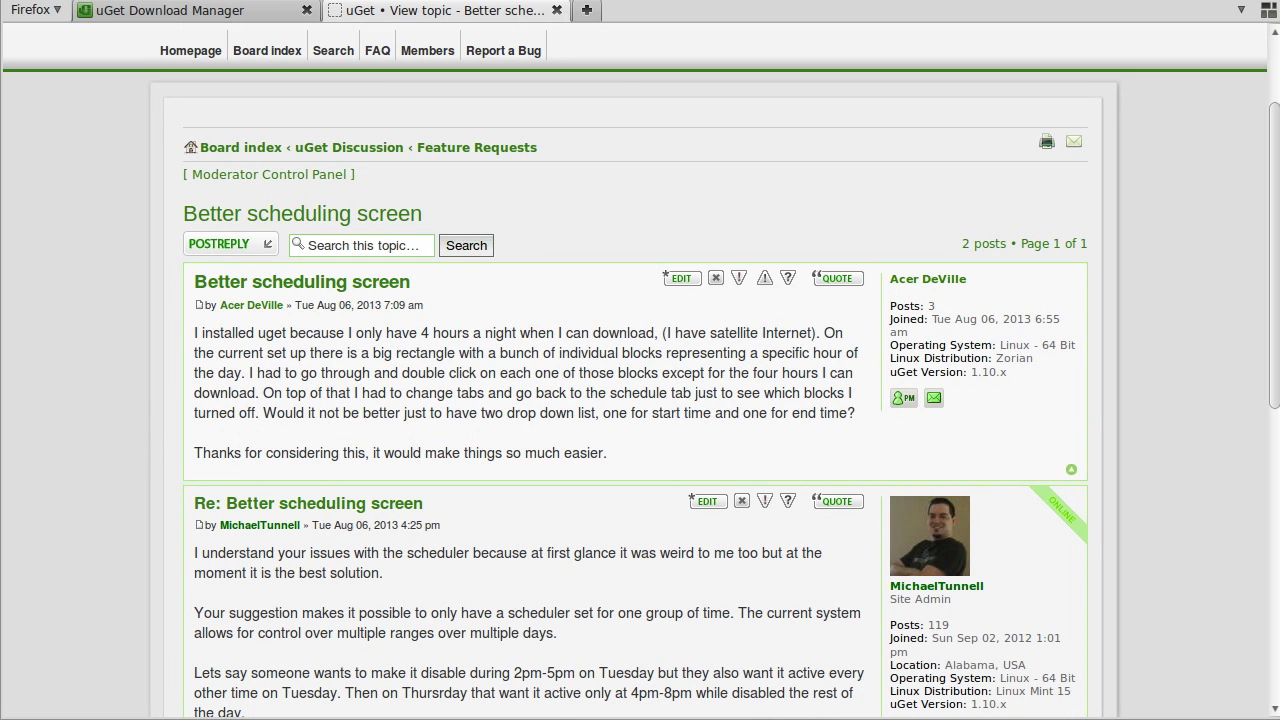
Switch to uGet and open Edit > Settings on the Scheduler tab.
{"action": "key", "text": "alt+Tab"}
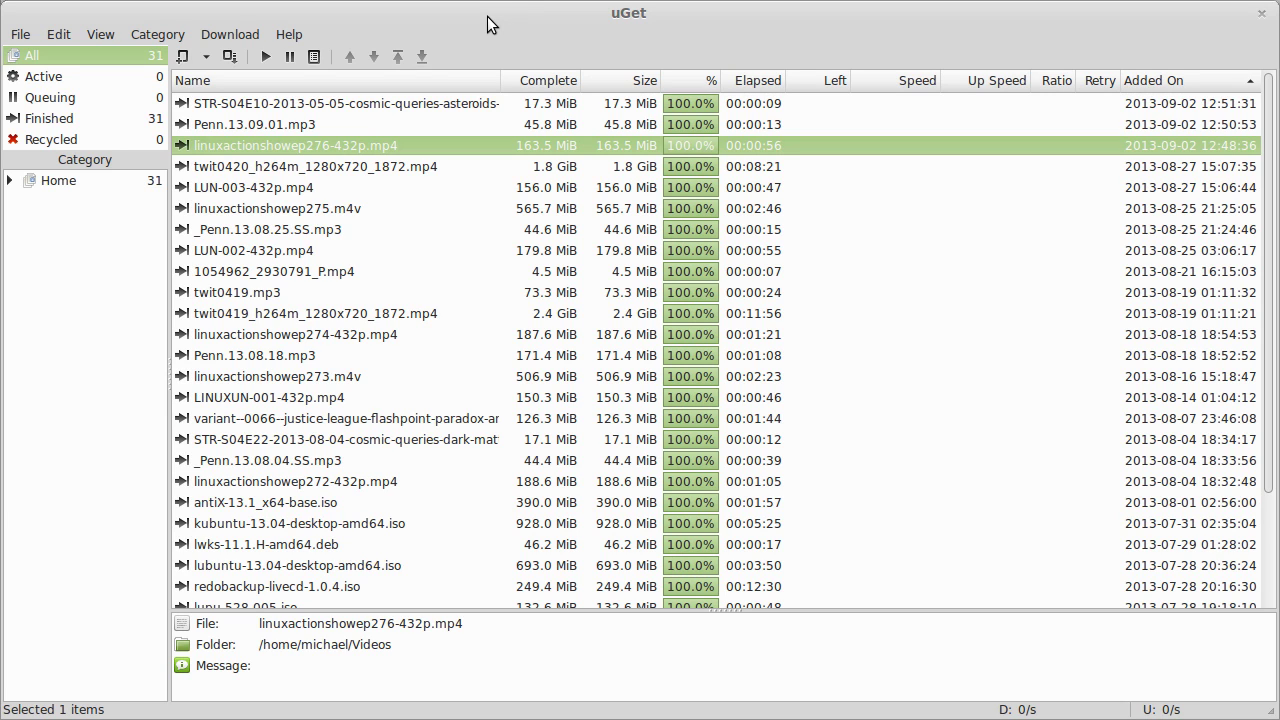
{"action": "left_click", "coordinate": [64, 33]}
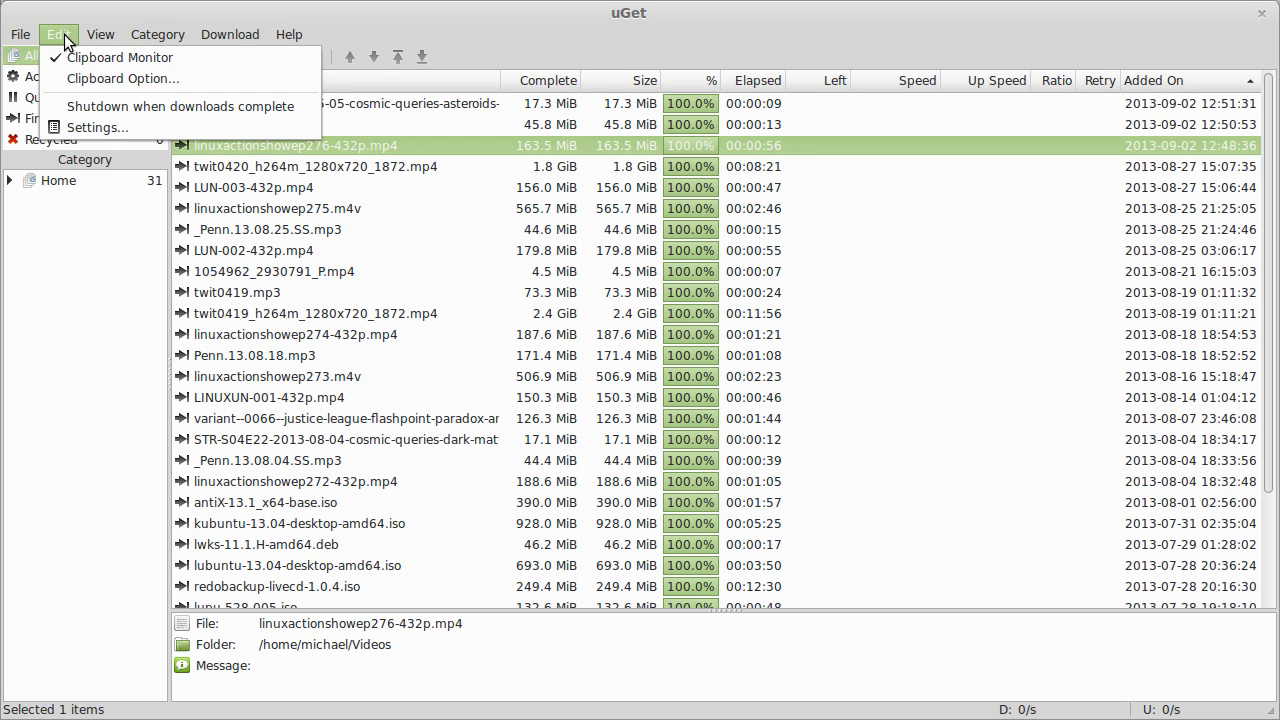
{"action": "left_click", "coordinate": [80, 127]}
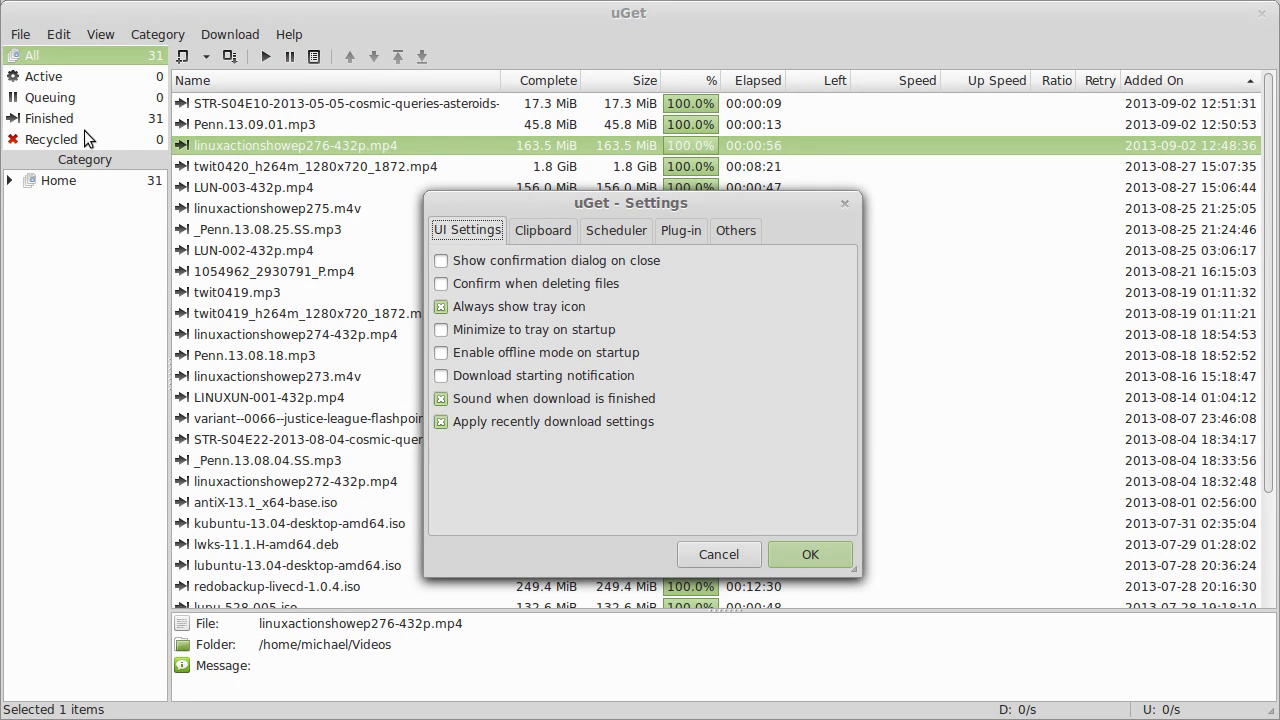
{"action": "left_click", "coordinate": [609, 237]}
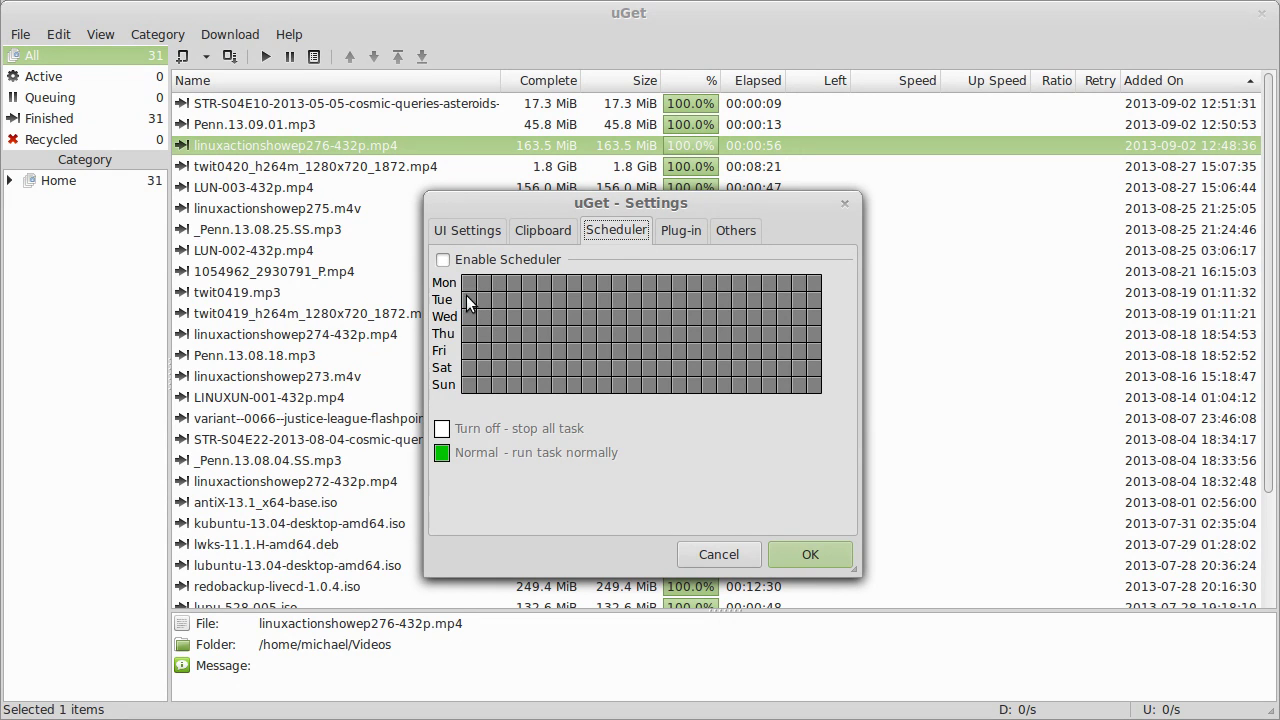
Enable the scheduler, turn off the Tuesday 06:00 hour, then return to the forum page.
{"action": "left_click", "coordinate": [444, 260]}
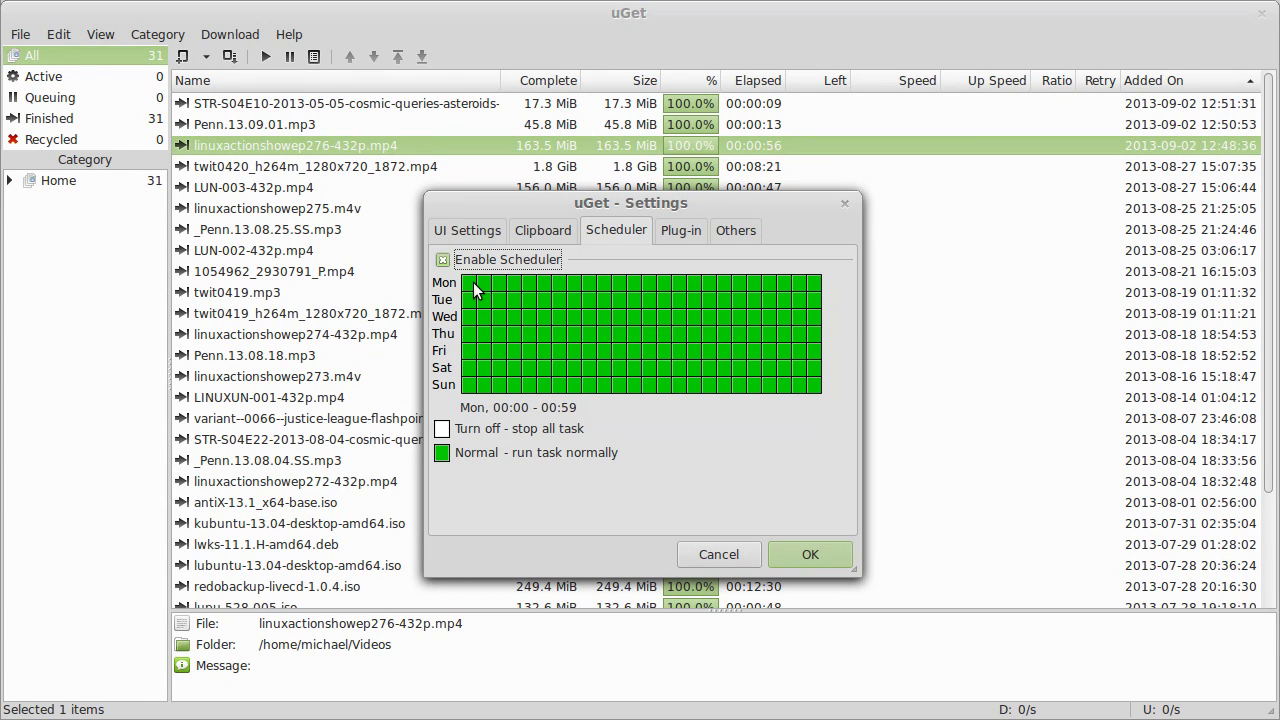
{"action": "mouse_move", "coordinate": [473, 282]}
{"action": "left_mouse_down"}
{"action": "mouse_move", "coordinate": [487, 284]}
{"action": "mouse_move", "coordinate": [469, 284]}
{"action": "left_mouse_up"}
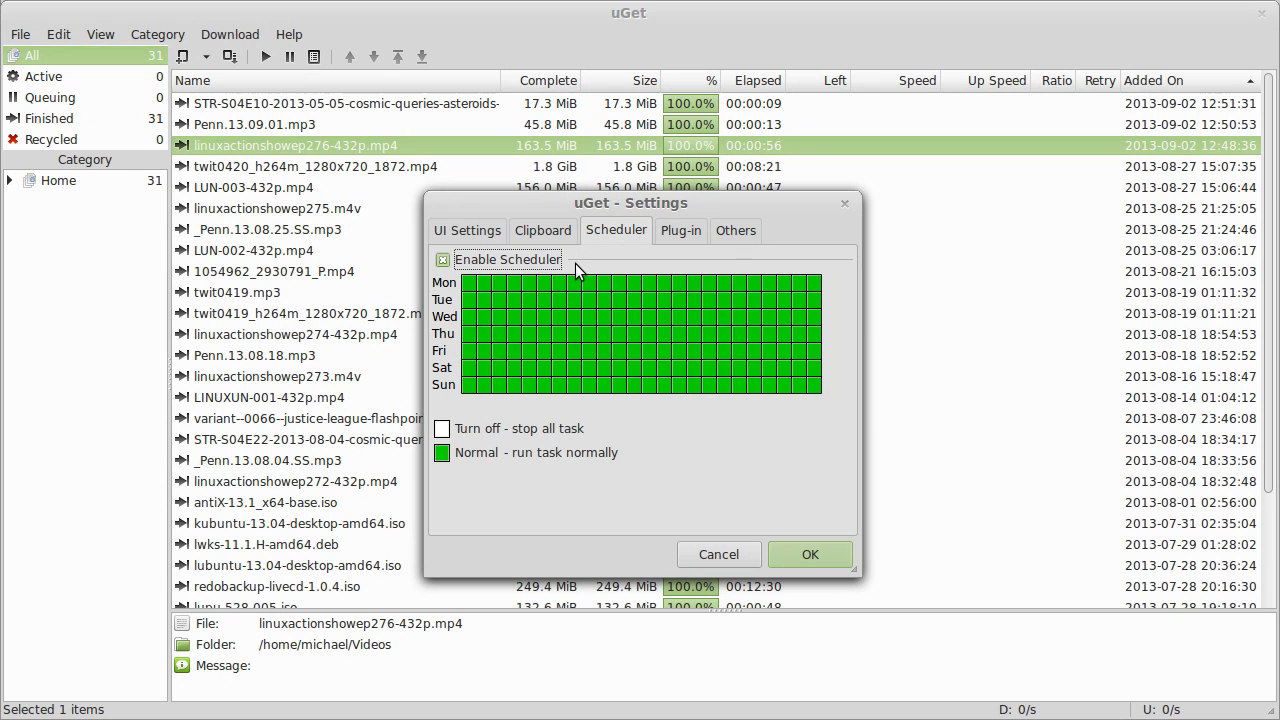
{"action": "key", "text": "alt+Tab"}
Turn off Tuesday and Wednesday morning hours, all of Monday, and all of Saturday and Sunday.
{"action": "mouse_move", "coordinate": [567, 301]}
{"action": "left_mouse_down"}
{"action": "mouse_move", "coordinate": [605, 301]}
{"action": "mouse_move", "coordinate": [543, 301]}
{"action": "left_mouse_up"}
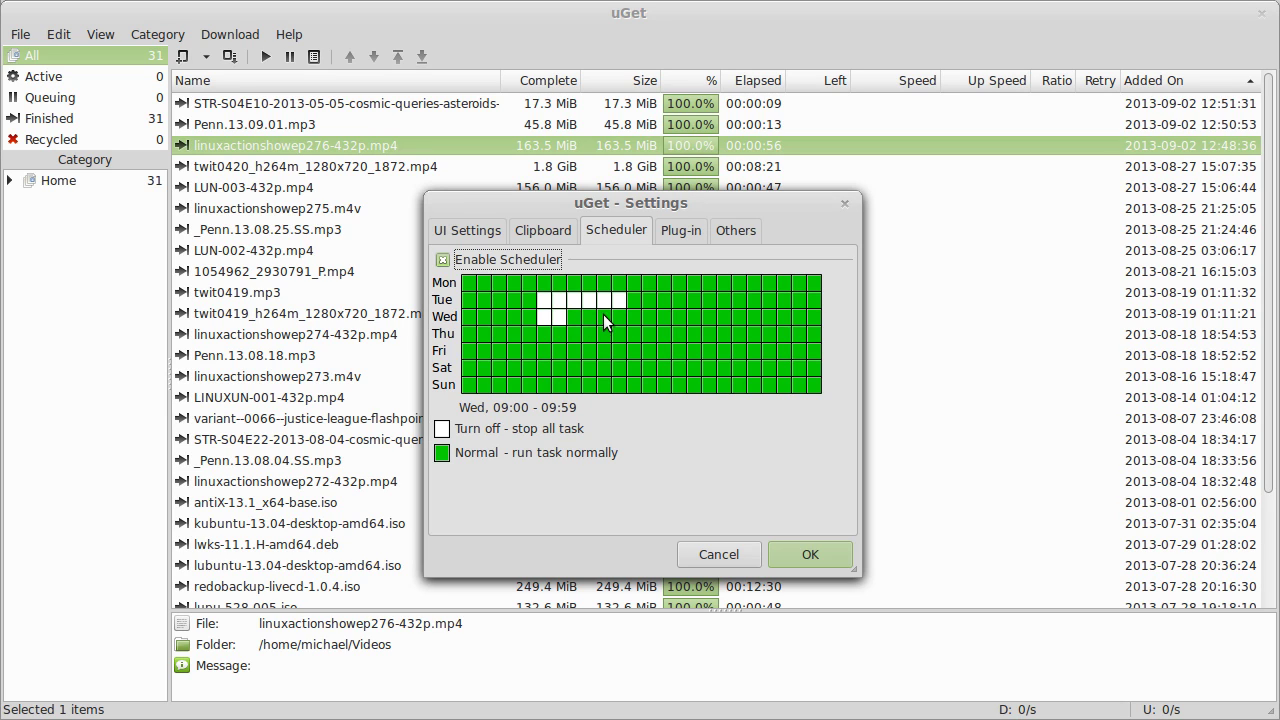
{"action": "mouse_move", "coordinate": [603, 314]}
{"action": "left_mouse_down"}
{"action": "mouse_move", "coordinate": [575, 316]}
{"action": "mouse_move", "coordinate": [628, 318]}
{"action": "left_mouse_up"}
{"action": "left_click", "coordinate": [472, 283]}
{"action": "mouse_move", "coordinate": [472, 283]}
{"action": "left_mouse_down"}
{"action": "mouse_move", "coordinate": [815, 283]}
{"action": "mouse_move", "coordinate": [468, 300]}
{"action": "mouse_move", "coordinate": [509, 298]}
{"action": "mouse_move", "coordinate": [469, 316]}
{"action": "mouse_move", "coordinate": [484, 367]}
{"action": "mouse_move", "coordinate": [469, 367]}
{"action": "mouse_move", "coordinate": [573, 383]}
{"action": "mouse_move", "coordinate": [725, 381]}
{"action": "mouse_move", "coordinate": [813, 352]}
{"action": "mouse_move", "coordinate": [812, 295]}
{"action": "left_mouse_up"}
{"action": "mouse_move", "coordinate": [786, 367]}
{"action": "left_mouse_down"}
{"action": "mouse_move", "coordinate": [484, 370]}
{"action": "mouse_move", "coordinate": [619, 384]}
{"action": "mouse_move", "coordinate": [678, 367]}
{"action": "mouse_move", "coordinate": [657, 384]}
{"action": "mouse_move", "coordinate": [499, 368]}
{"action": "mouse_move", "coordinate": [494, 312]}
{"action": "mouse_move", "coordinate": [530, 318]}
{"action": "mouse_move", "coordinate": [530, 370]}
{"action": "mouse_move", "coordinate": [514, 335]}
{"action": "mouse_move", "coordinate": [508, 360]}
{"action": "left_mouse_up"}
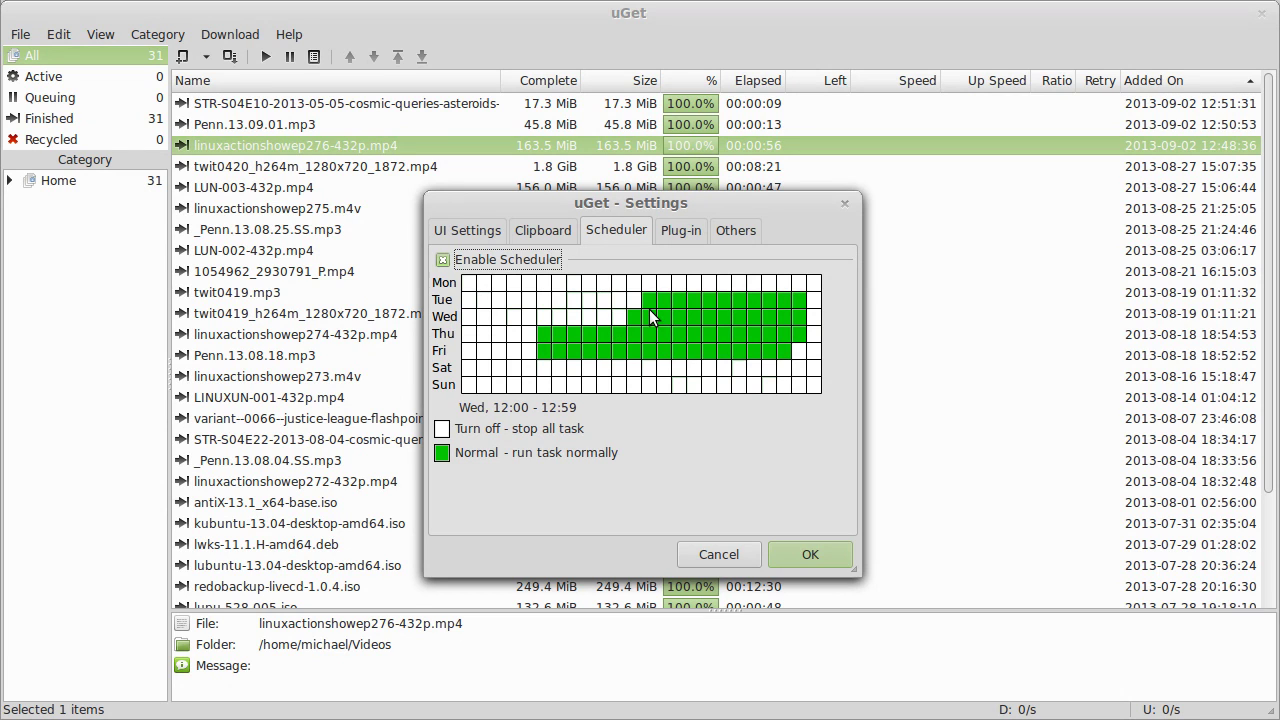
Toggle the remaining green Tuesday–Friday hours off so no hour of the week is allowed.
{"action": "left_click_drag", "start_coordinate": [622, 300], "coordinate": [556, 296]}
{"action": "mouse_move", "coordinate": [641, 298]}
{"action": "left_mouse_down"}
{"action": "mouse_move", "coordinate": [659, 294]}
{"action": "mouse_move", "coordinate": [558, 315]}
{"action": "mouse_move", "coordinate": [695, 314]}
{"action": "left_mouse_up"}
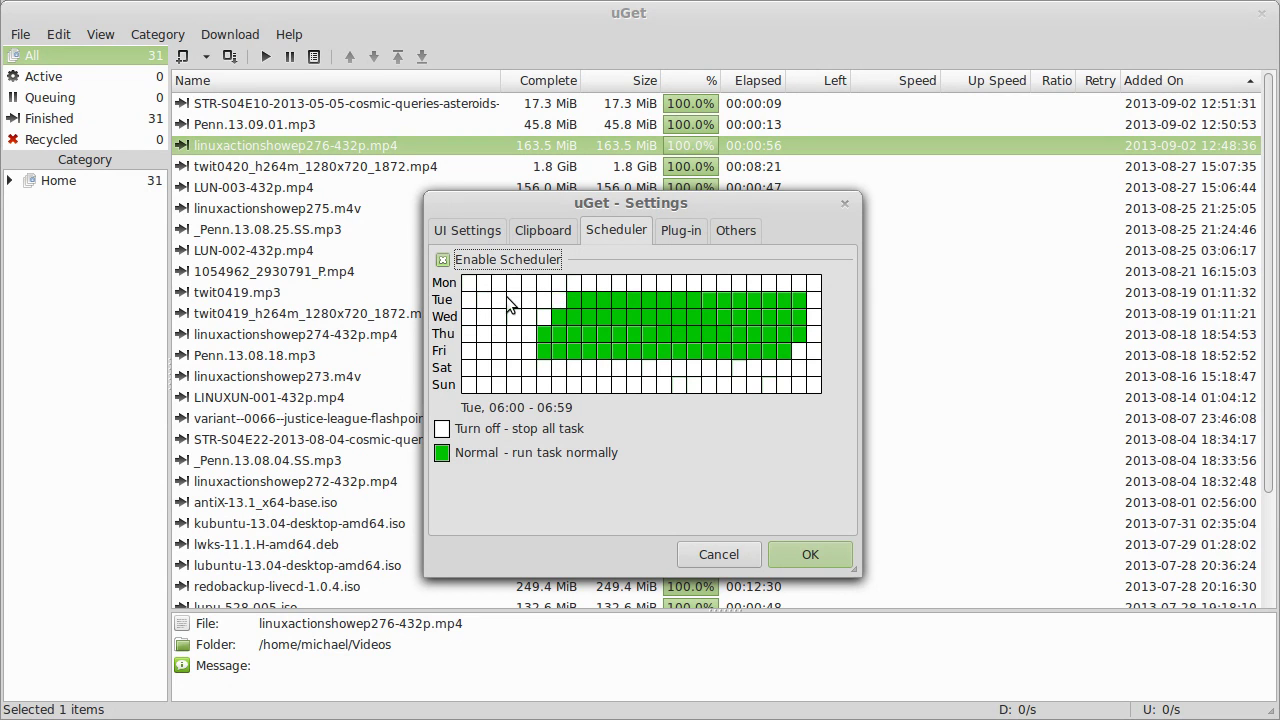
{"action": "mouse_move", "coordinate": [517, 322]}
{"action": "left_mouse_down"}
{"action": "mouse_move", "coordinate": [535, 340]}
{"action": "mouse_move", "coordinate": [591, 306]}
{"action": "mouse_move", "coordinate": [633, 349]}
{"action": "mouse_move", "coordinate": [618, 287]}
{"action": "mouse_move", "coordinate": [593, 333]}
{"action": "mouse_move", "coordinate": [559, 318]}
{"action": "mouse_move", "coordinate": [559, 342]}
{"action": "mouse_move", "coordinate": [800, 350]}
{"action": "mouse_move", "coordinate": [797, 299]}
{"action": "left_mouse_up"}
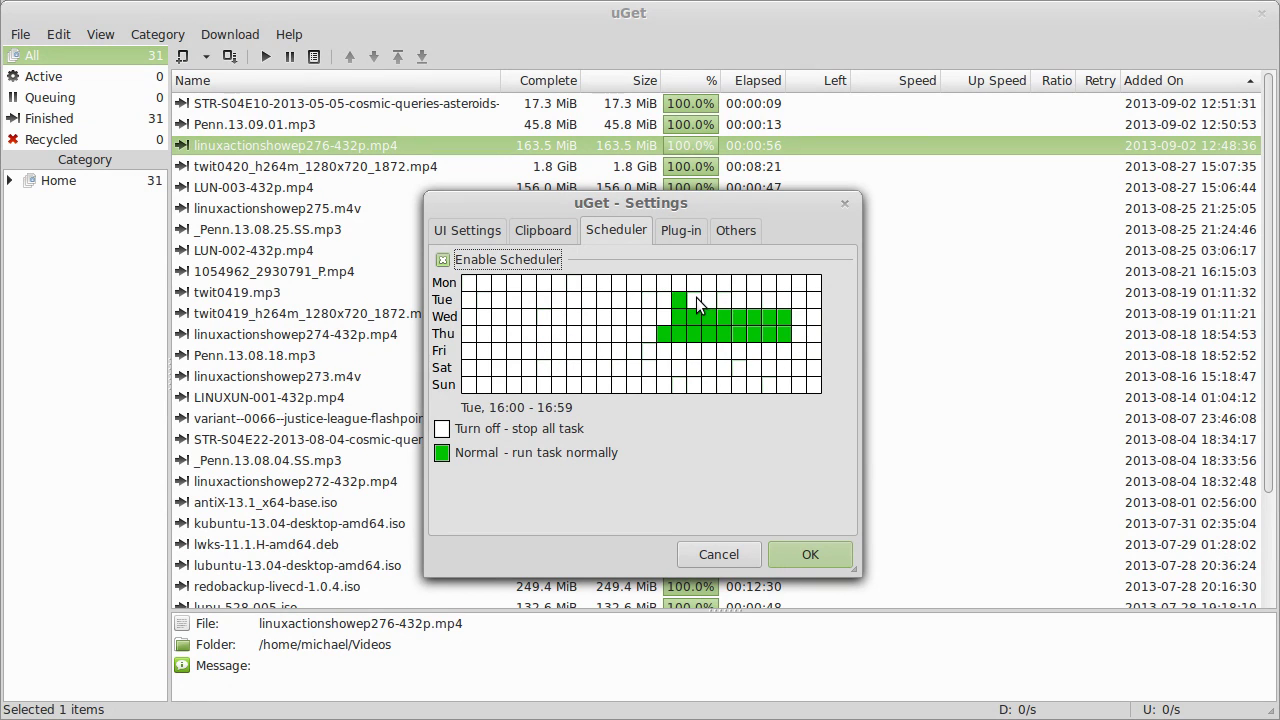
{"action": "mouse_move", "coordinate": [696, 297]}
{"action": "left_mouse_down"}
{"action": "mouse_move", "coordinate": [654, 335]}
{"action": "mouse_move", "coordinate": [770, 334]}
{"action": "mouse_move", "coordinate": [786, 317]}
{"action": "mouse_move", "coordinate": [684, 320]}
{"action": "mouse_move", "coordinate": [726, 323]}
{"action": "left_mouse_up"}
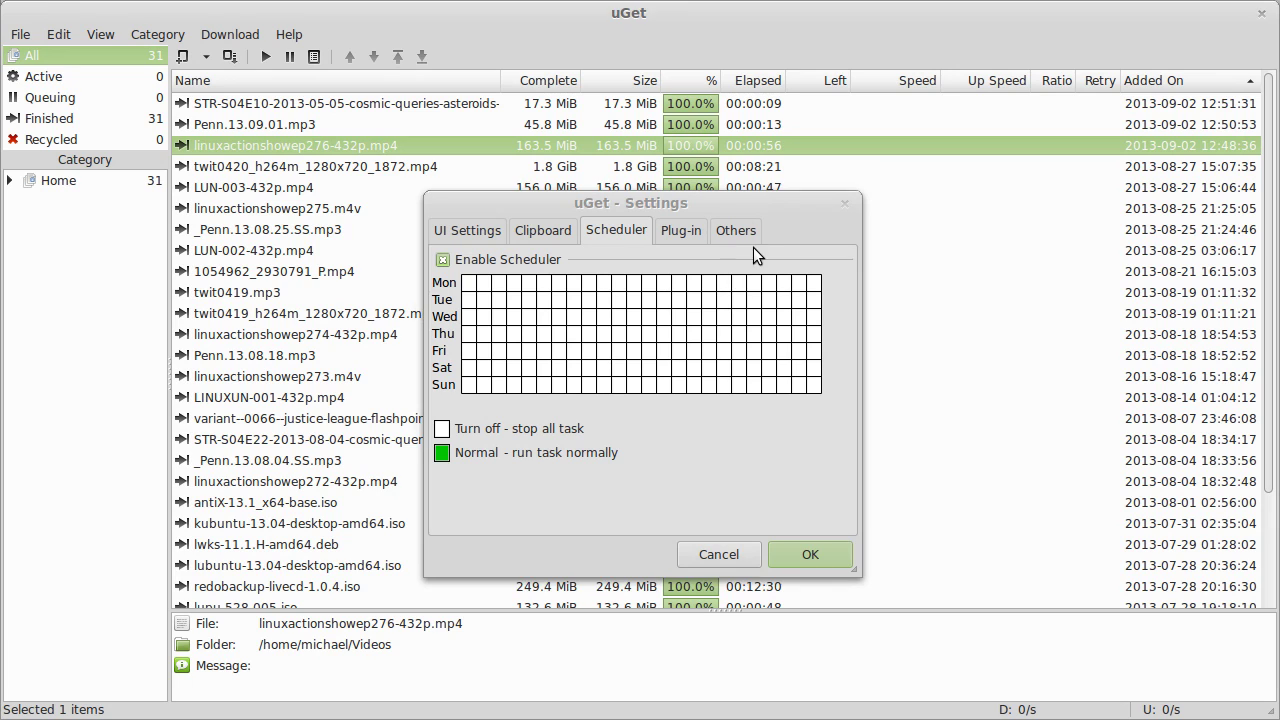
Paint the Wednesday 22:00–23:00 and Thursday 00:00–05:00 cells green as allowed hours.
{"action": "left_click", "coordinate": [793, 263]}
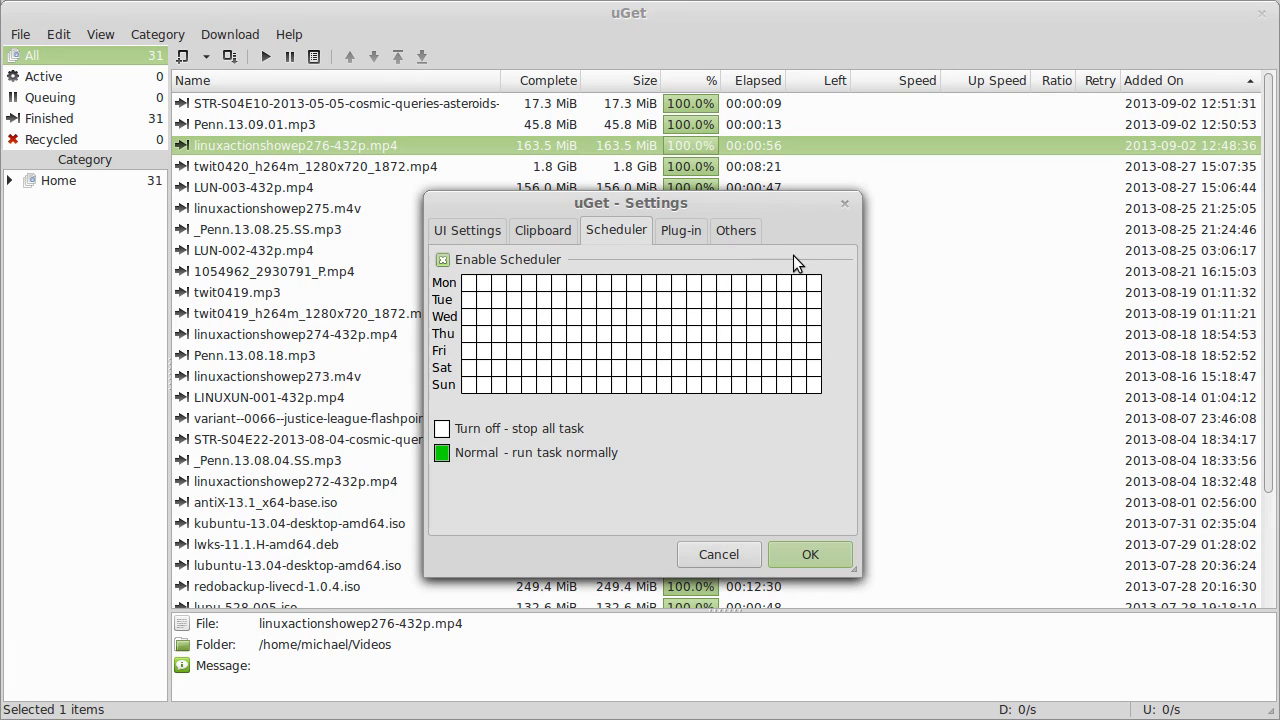
{"action": "key", "text": "Tab"}
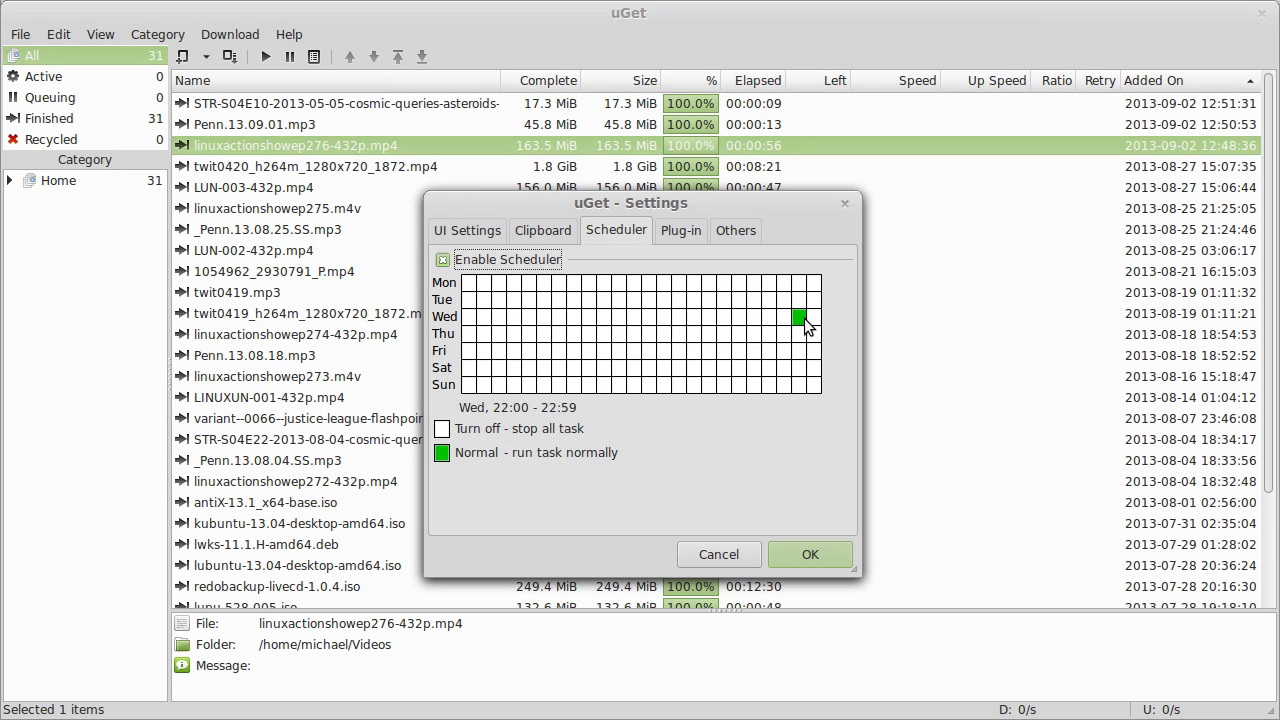
{"action": "left_click", "coordinate": [809, 319]}
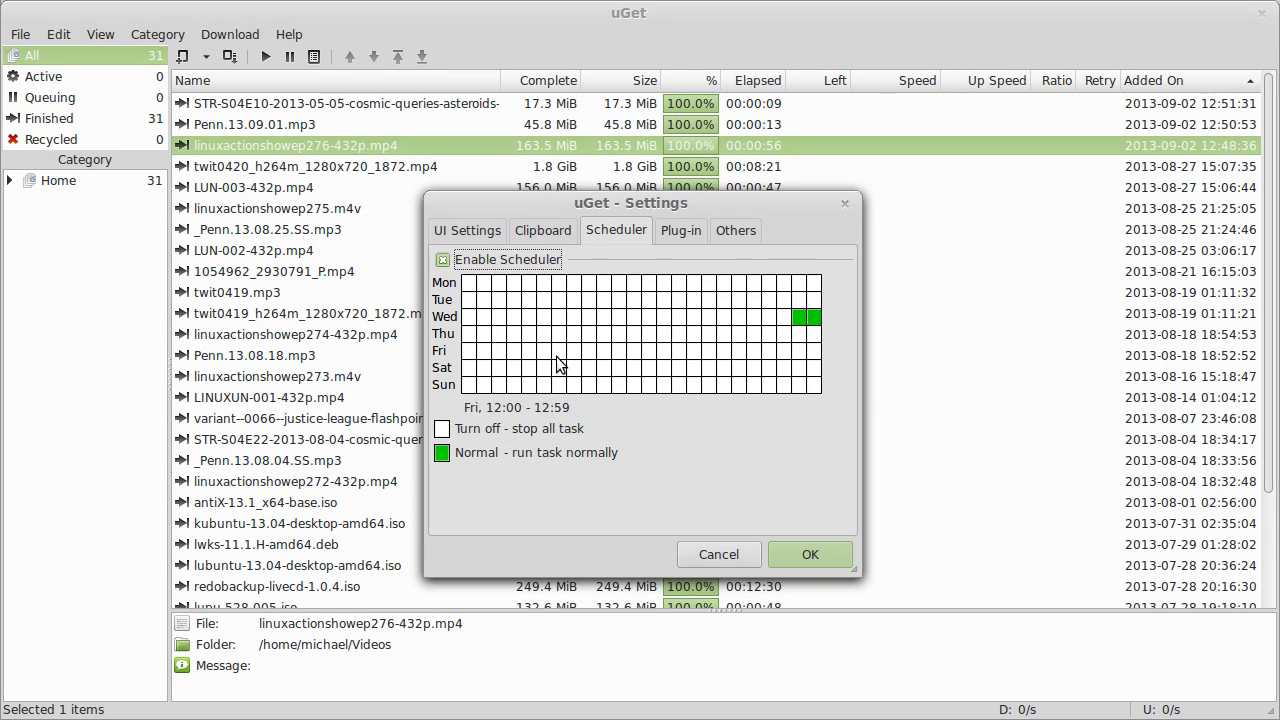
{"action": "left_click", "coordinate": [482, 336]}
{"action": "left_click", "coordinate": [482, 336]}
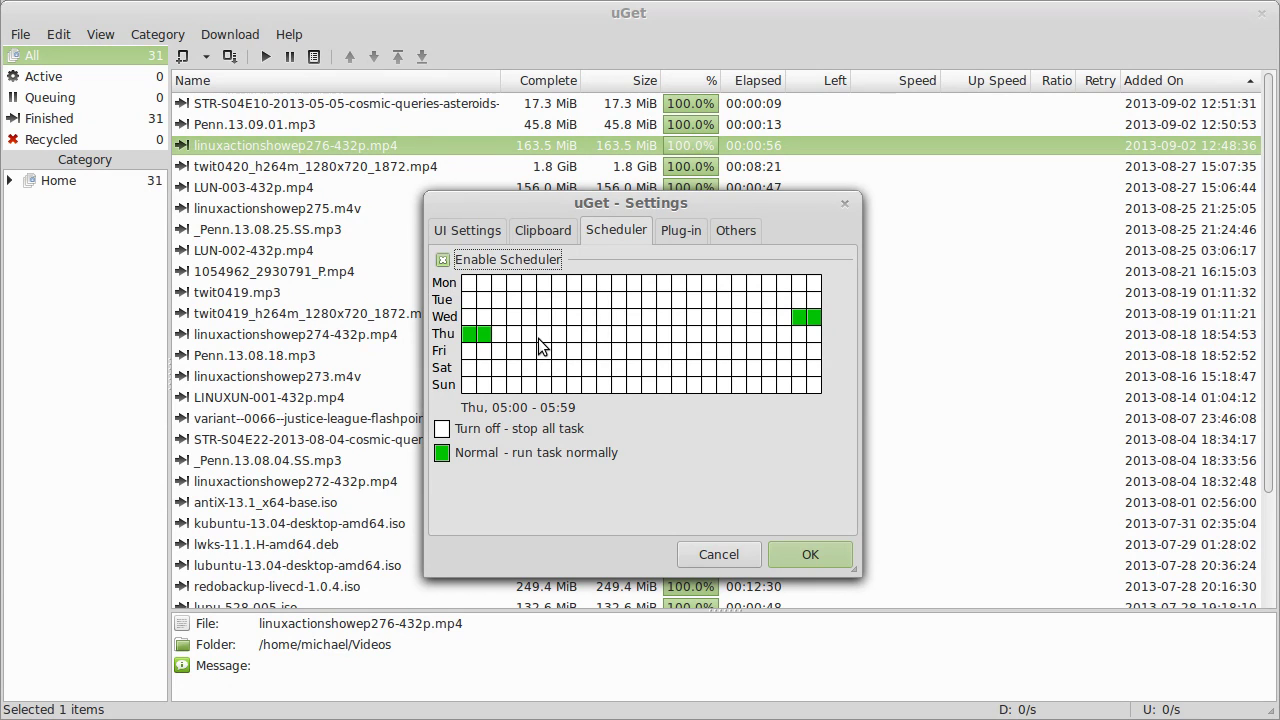
{"action": "left_click_drag", "start_coordinate": [540, 336], "coordinate": [491, 330]}
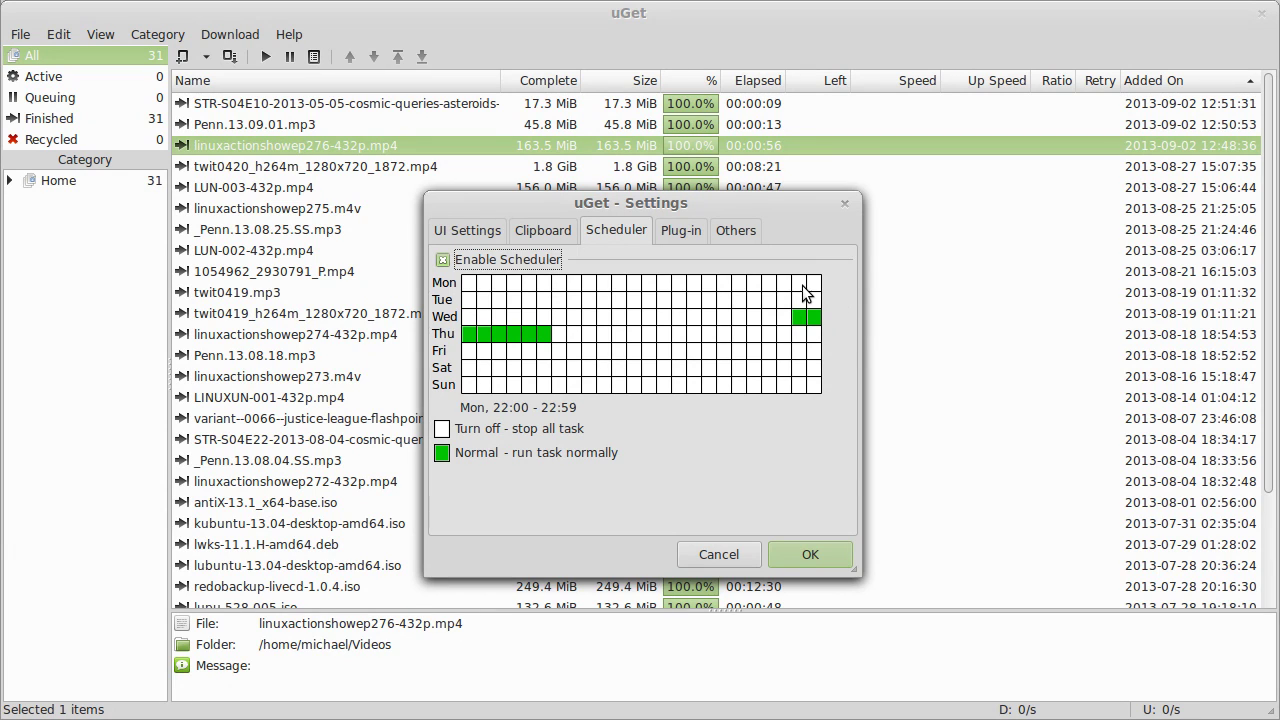
Paint the 22:00–23:00 and 00:00–05:00 columns green for all seven days.
{"action": "mouse_move", "coordinate": [802, 285]}
{"action": "left_mouse_down"}
{"action": "mouse_move", "coordinate": [801, 391]}
{"action": "mouse_move", "coordinate": [810, 289]}
{"action": "left_mouse_up"}
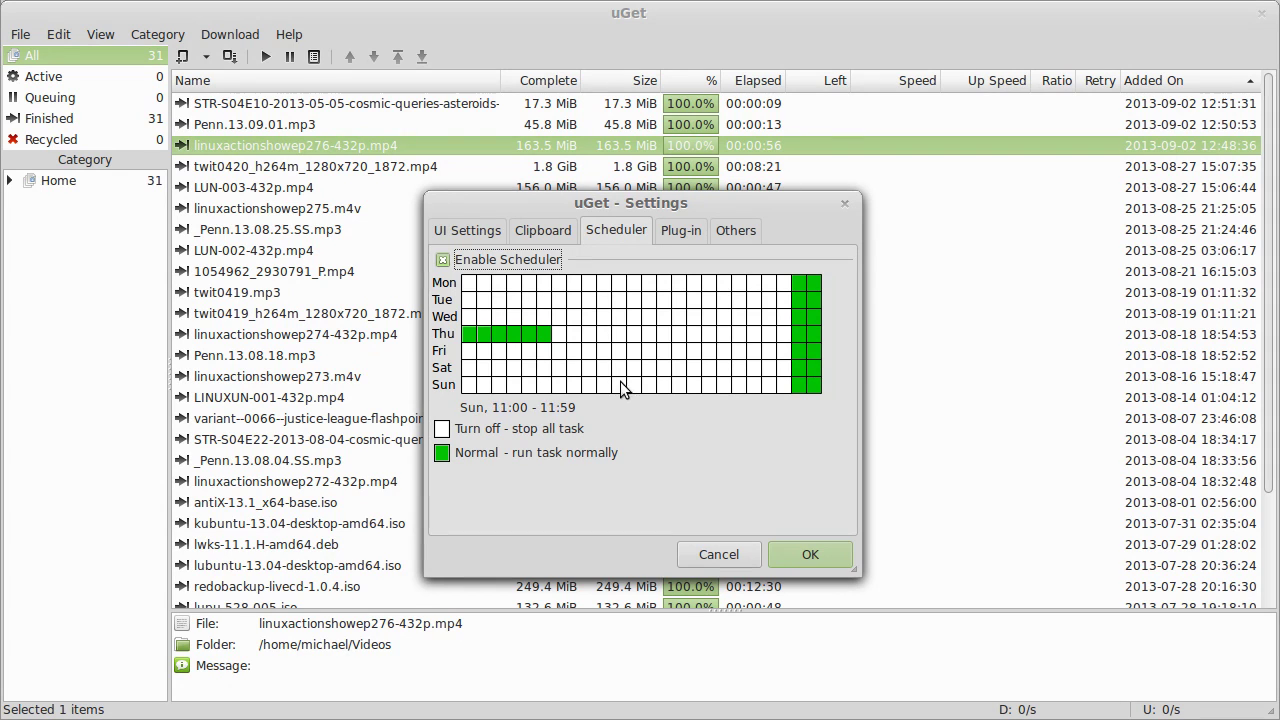
{"action": "mouse_move", "coordinate": [474, 290]}
{"action": "left_mouse_down"}
{"action": "mouse_move", "coordinate": [469, 355]}
{"action": "mouse_move", "coordinate": [514, 384]}
{"action": "mouse_move", "coordinate": [531, 365]}
{"action": "mouse_move", "coordinate": [549, 381]}
{"action": "mouse_move", "coordinate": [533, 276]}
{"action": "mouse_move", "coordinate": [488, 374]}
{"action": "mouse_move", "coordinate": [535, 274]}
{"action": "mouse_move", "coordinate": [511, 351]}
{"action": "mouse_move", "coordinate": [466, 238]}
{"action": "mouse_move", "coordinate": [494, 313]}
{"action": "mouse_move", "coordinate": [469, 377]}
{"action": "mouse_move", "coordinate": [676, 495]}
{"action": "left_mouse_up"}
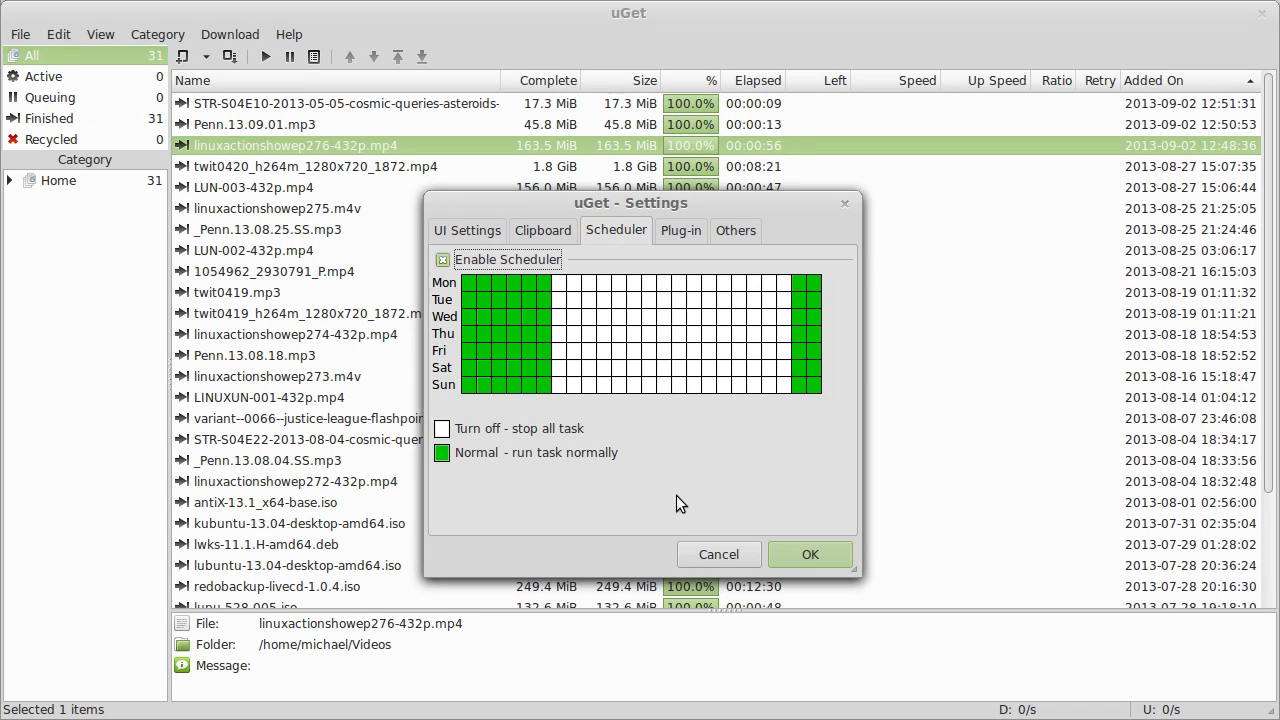
Paint green blocks from Sunday 08:00–16:00 up through Monday, then toggle every green hour back off.
{"action": "left_click", "coordinate": [588, 386]}
{"action": "left_click_drag", "start_coordinate": [586, 386], "coordinate": [702, 386]}
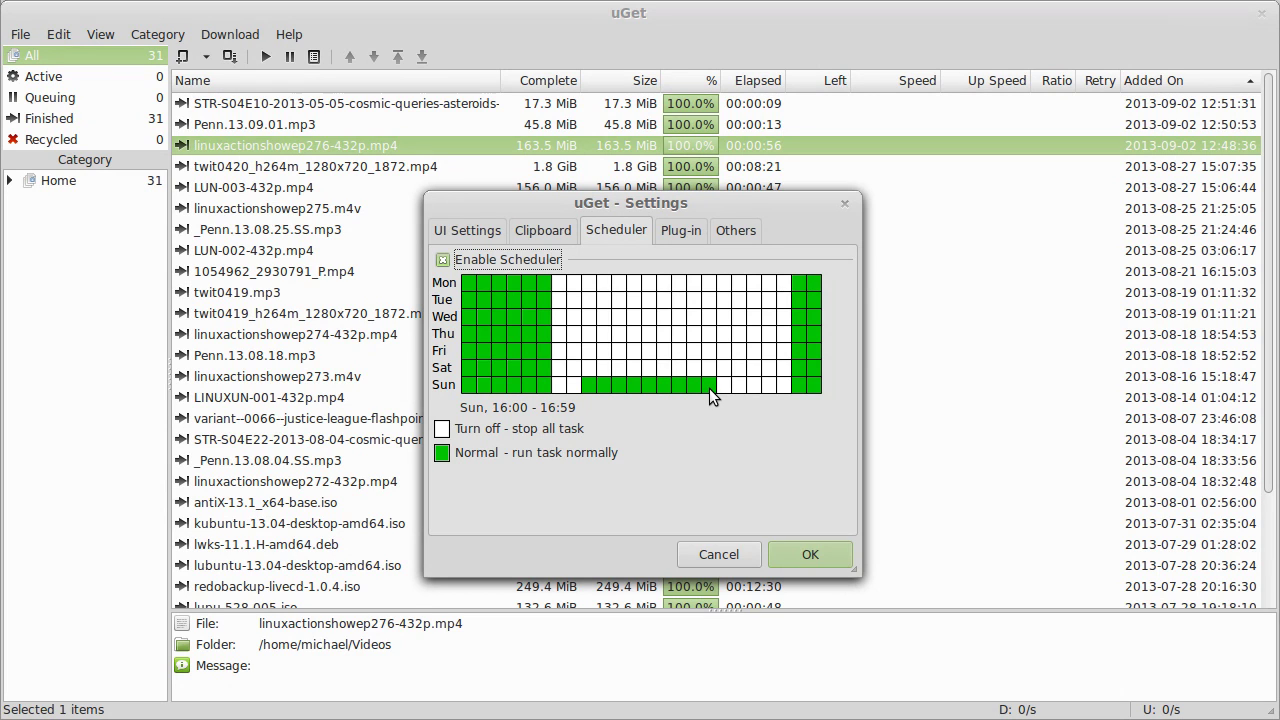
{"action": "left_click", "coordinate": [708, 367]}
{"action": "mouse_move", "coordinate": [703, 342]}
{"action": "left_mouse_down"}
{"action": "mouse_move", "coordinate": [705, 282]}
{"action": "mouse_move", "coordinate": [604, 283]}
{"action": "mouse_move", "coordinate": [595, 368]}
{"action": "mouse_move", "coordinate": [617, 298]}
{"action": "mouse_move", "coordinate": [677, 284]}
{"action": "left_mouse_up"}
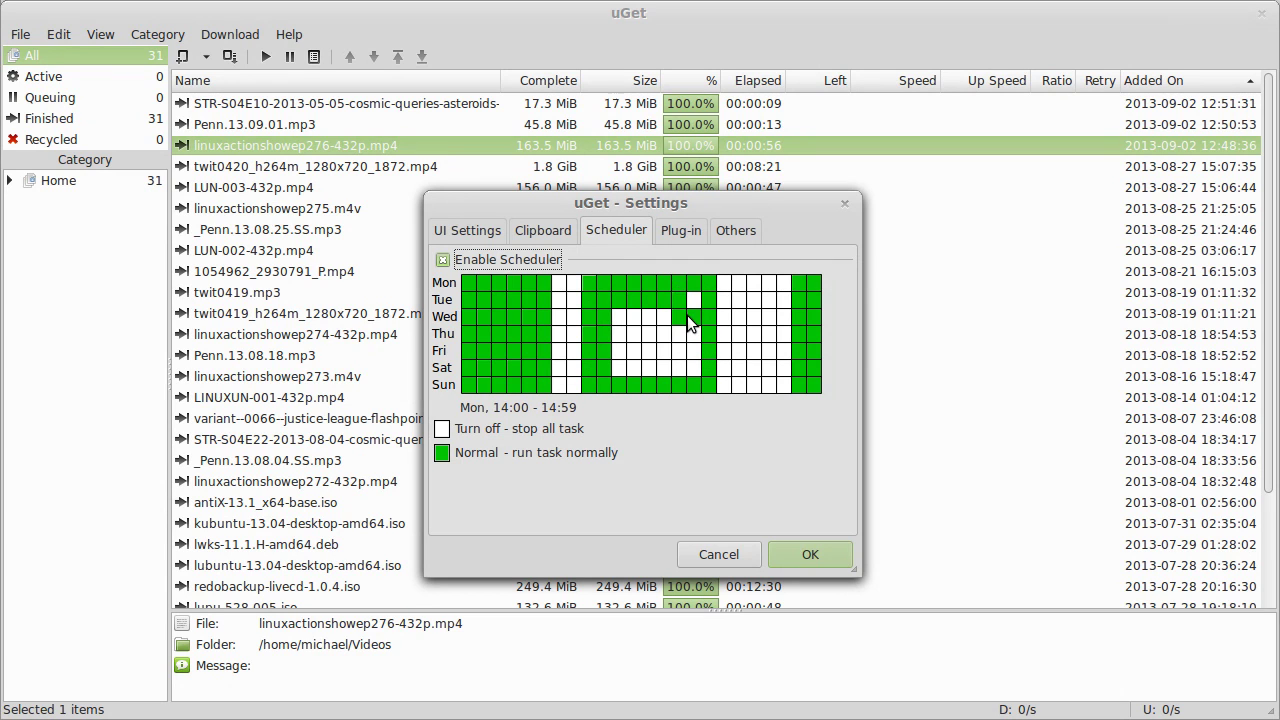
{"action": "mouse_move", "coordinate": [687, 315]}
{"action": "left_mouse_down"}
{"action": "mouse_move", "coordinate": [688, 362]}
{"action": "mouse_move", "coordinate": [642, 314]}
{"action": "mouse_move", "coordinate": [629, 392]}
{"action": "mouse_move", "coordinate": [625, 306]}
{"action": "left_mouse_up"}
{"action": "mouse_move", "coordinate": [619, 350]}
{"action": "left_mouse_down"}
{"action": "mouse_move", "coordinate": [619, 385]}
{"action": "mouse_move", "coordinate": [618, 307]}
{"action": "left_mouse_up"}
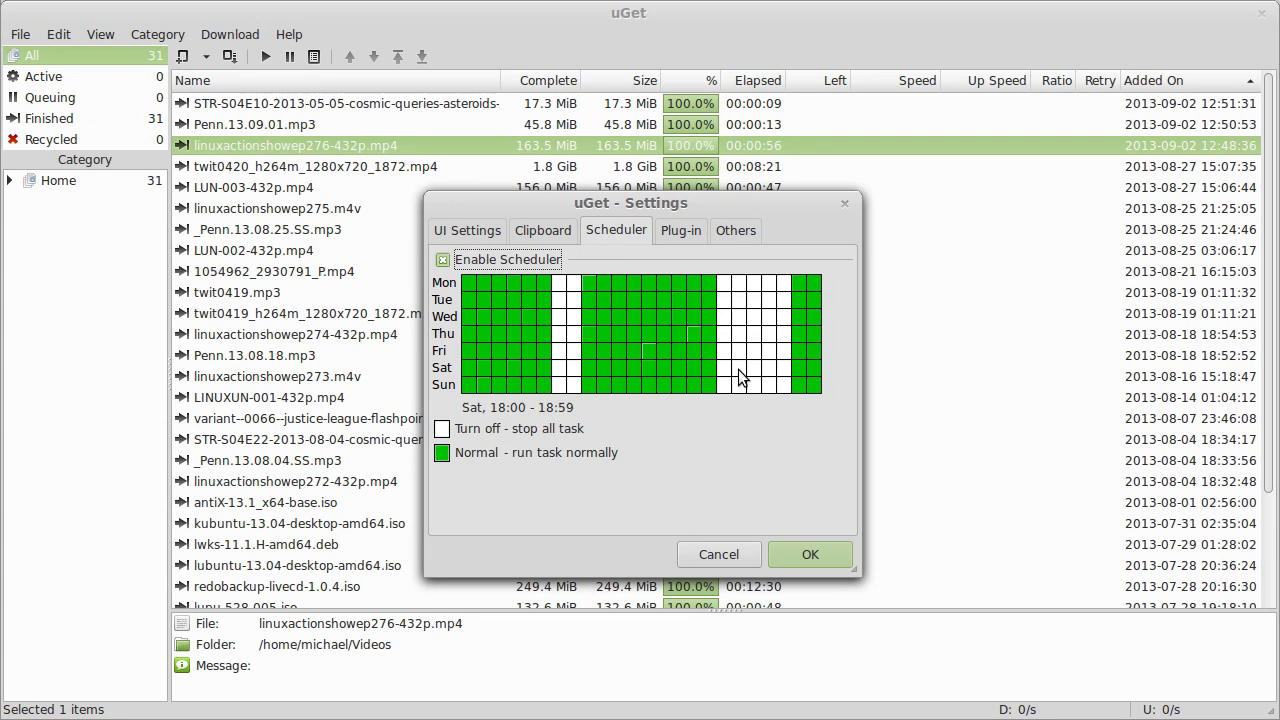
{"action": "mouse_move", "coordinate": [817, 386]}
{"action": "left_mouse_down"}
{"action": "mouse_move", "coordinate": [510, 386]}
{"action": "mouse_move", "coordinate": [468, 370]}
{"action": "mouse_move", "coordinate": [800, 370]}
{"action": "left_mouse_up"}
{"action": "mouse_move", "coordinate": [672, 370]}
{"action": "left_mouse_down"}
{"action": "mouse_move", "coordinate": [644, 371]}
{"action": "mouse_move", "coordinate": [777, 374]}
{"action": "mouse_move", "coordinate": [810, 328]}
{"action": "mouse_move", "coordinate": [805, 276]}
{"action": "mouse_move", "coordinate": [808, 316]}
{"action": "mouse_move", "coordinate": [740, 334]}
{"action": "mouse_move", "coordinate": [510, 319]}
{"action": "mouse_move", "coordinate": [481, 321]}
{"action": "mouse_move", "coordinate": [468, 352]}
{"action": "mouse_move", "coordinate": [697, 356]}
{"action": "mouse_move", "coordinate": [707, 284]}
{"action": "mouse_move", "coordinate": [468, 283]}
{"action": "mouse_move", "coordinate": [492, 336]}
{"action": "mouse_move", "coordinate": [645, 336]}
{"action": "mouse_move", "coordinate": [591, 307]}
{"action": "mouse_move", "coordinate": [685, 303]}
{"action": "mouse_move", "coordinate": [692, 318]}
{"action": "mouse_move", "coordinate": [622, 323]}
{"action": "left_mouse_up"}
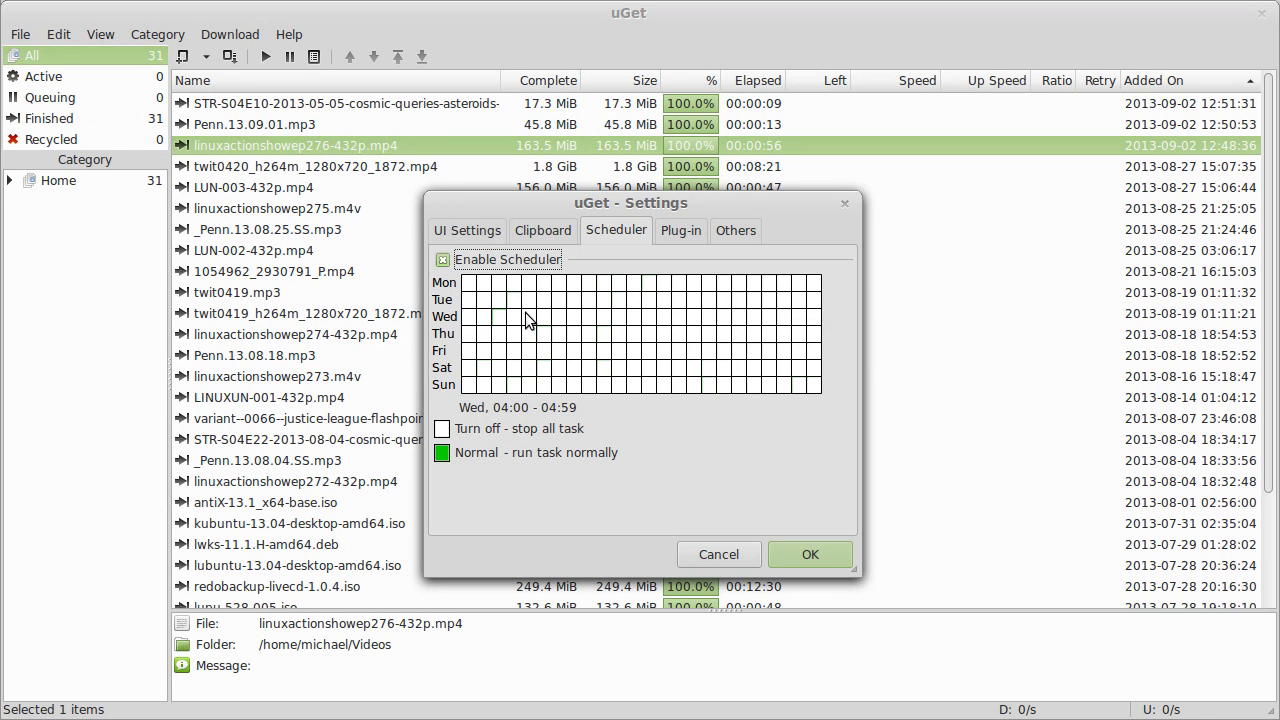
{"action": "left_click_drag", "start_coordinate": [508, 284], "coordinate": [605, 285]}
{"action": "mouse_move", "coordinate": [528, 337]}
{"action": "left_mouse_down"}
{"action": "mouse_move", "coordinate": [600, 333]}
{"action": "mouse_move", "coordinate": [680, 284]}
{"action": "mouse_move", "coordinate": [780, 302]}
{"action": "left_mouse_up"}
{"action": "left_click_drag", "start_coordinate": [740, 351], "coordinate": [815, 351]}
{"action": "left_click_drag", "start_coordinate": [720, 385], "coordinate": [615, 385]}
{"action": "left_click", "coordinate": [498, 368]}
{"action": "mouse_move", "coordinate": [484, 351]}
{"action": "left_mouse_down"}
{"action": "mouse_move", "coordinate": [513, 351]}
{"action": "mouse_move", "coordinate": [555, 390]}
{"action": "mouse_move", "coordinate": [603, 367]}
{"action": "left_mouse_up"}
{"action": "left_click", "coordinate": [528, 368]}
{"action": "left_click_drag", "start_coordinate": [648, 367], "coordinate": [678, 367]}
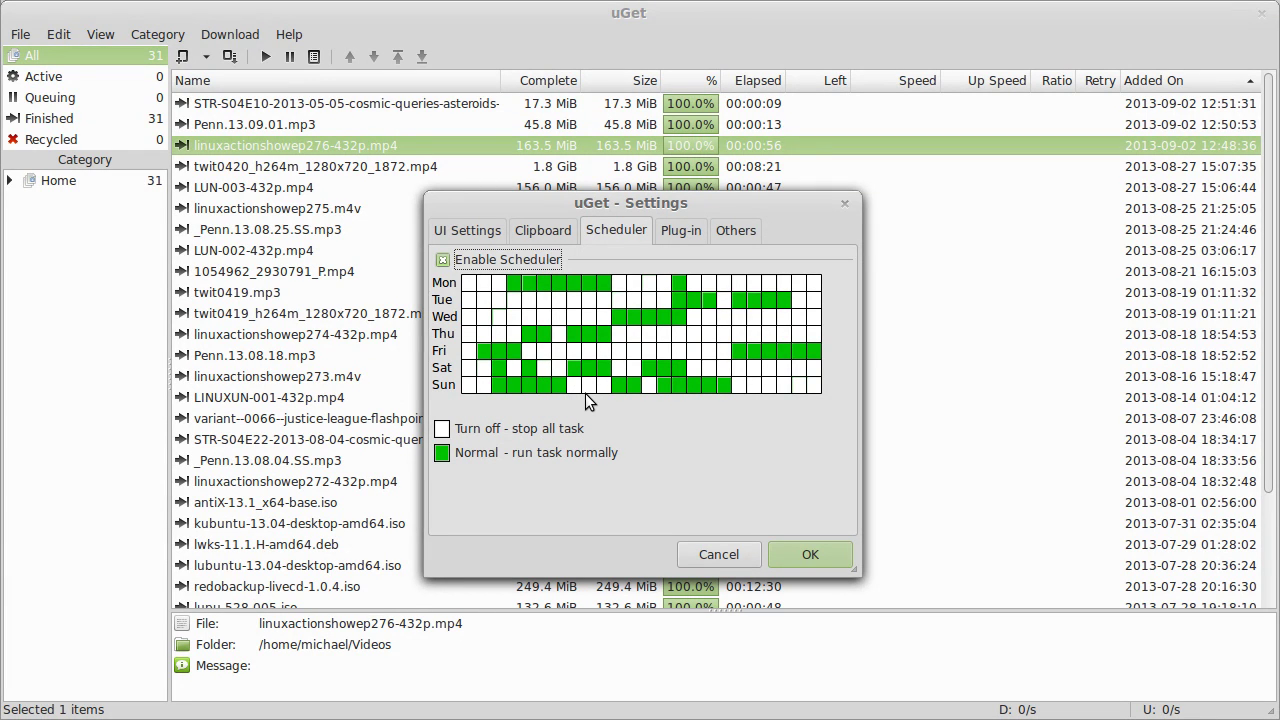
{"action": "left_click", "coordinate": [790, 342]}
{"action": "mouse_move", "coordinate": [814, 352]}
{"action": "left_mouse_down"}
{"action": "mouse_move", "coordinate": [716, 352]}
{"action": "mouse_move", "coordinate": [805, 352]}
{"action": "left_mouse_up"}
{"action": "left_click", "coordinate": [776, 300]}
{"action": "mouse_move", "coordinate": [679, 285]}
{"action": "left_mouse_down"}
{"action": "mouse_move", "coordinate": [665, 317]}
{"action": "mouse_move", "coordinate": [573, 340]}
{"action": "mouse_move", "coordinate": [530, 340]}
{"action": "mouse_move", "coordinate": [512, 305]}
{"action": "mouse_move", "coordinate": [575, 288]}
{"action": "mouse_move", "coordinate": [630, 305]}
{"action": "mouse_move", "coordinate": [726, 369]}
{"action": "mouse_move", "coordinate": [711, 393]}
{"action": "mouse_move", "coordinate": [665, 390]}
{"action": "mouse_move", "coordinate": [664, 367]}
{"action": "mouse_move", "coordinate": [647, 381]}
{"action": "mouse_move", "coordinate": [490, 388]}
{"action": "mouse_move", "coordinate": [600, 365]}
{"action": "mouse_move", "coordinate": [485, 352]}
{"action": "mouse_move", "coordinate": [522, 325]}
{"action": "left_mouse_up"}
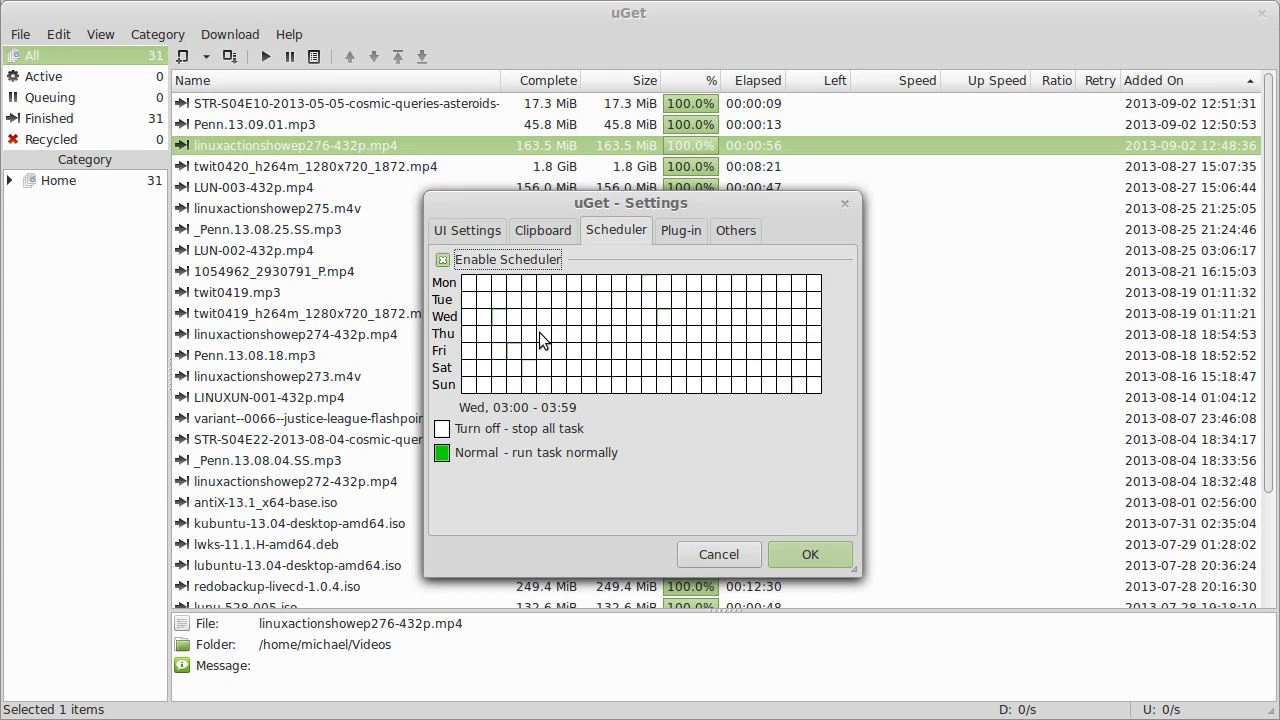
Paint two eyes at Tuesday–Wednesday 08:00 and a curved smile across Friday–Saturday in green.
{"action": "mouse_move", "coordinate": [585, 297]}
{"action": "left_mouse_down"}
{"action": "mouse_move", "coordinate": [598, 311]}
{"action": "mouse_move", "coordinate": [665, 318]}
{"action": "mouse_move", "coordinate": [674, 306]}
{"action": "left_mouse_up"}
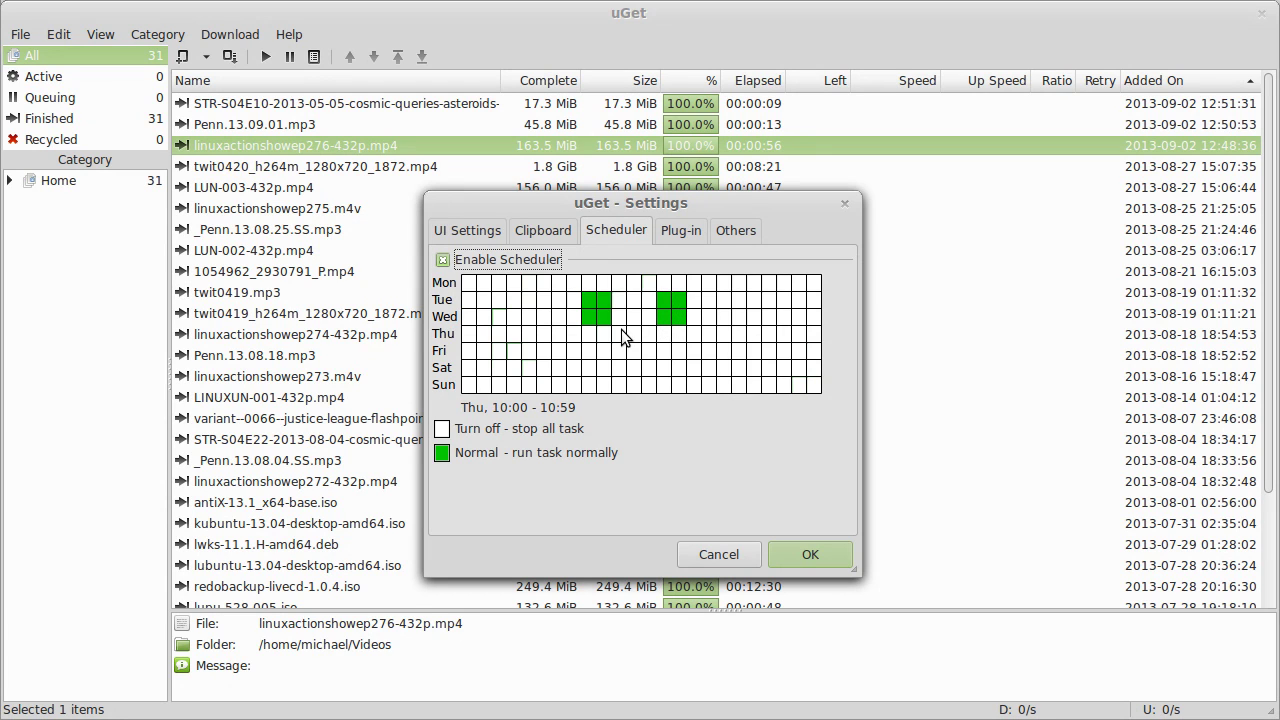
{"action": "mouse_move", "coordinate": [577, 352]}
{"action": "left_mouse_down"}
{"action": "mouse_move", "coordinate": [561, 354]}
{"action": "mouse_move", "coordinate": [576, 369]}
{"action": "mouse_move", "coordinate": [673, 367]}
{"action": "mouse_move", "coordinate": [685, 345]}
{"action": "left_mouse_up"}
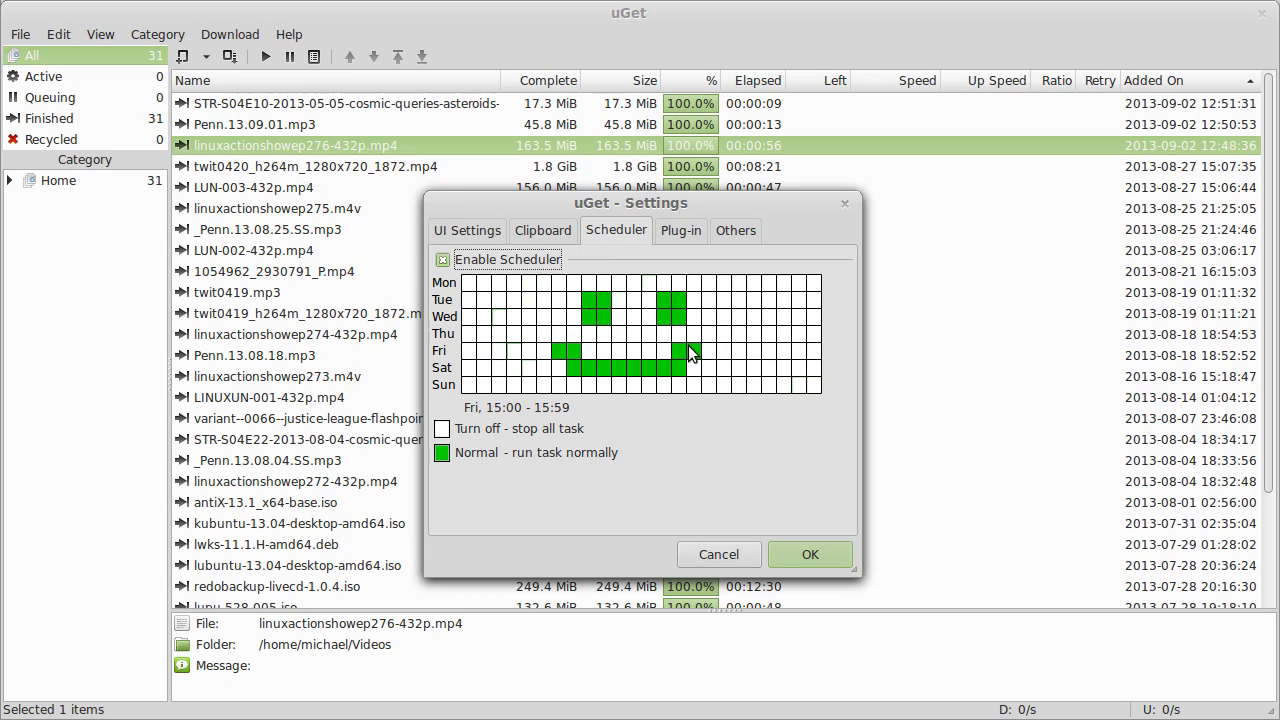
{"action": "left_click", "coordinate": [679, 349]}
{"action": "left_click", "coordinate": [694, 372]}
{"action": "left_click", "coordinate": [706, 350]}
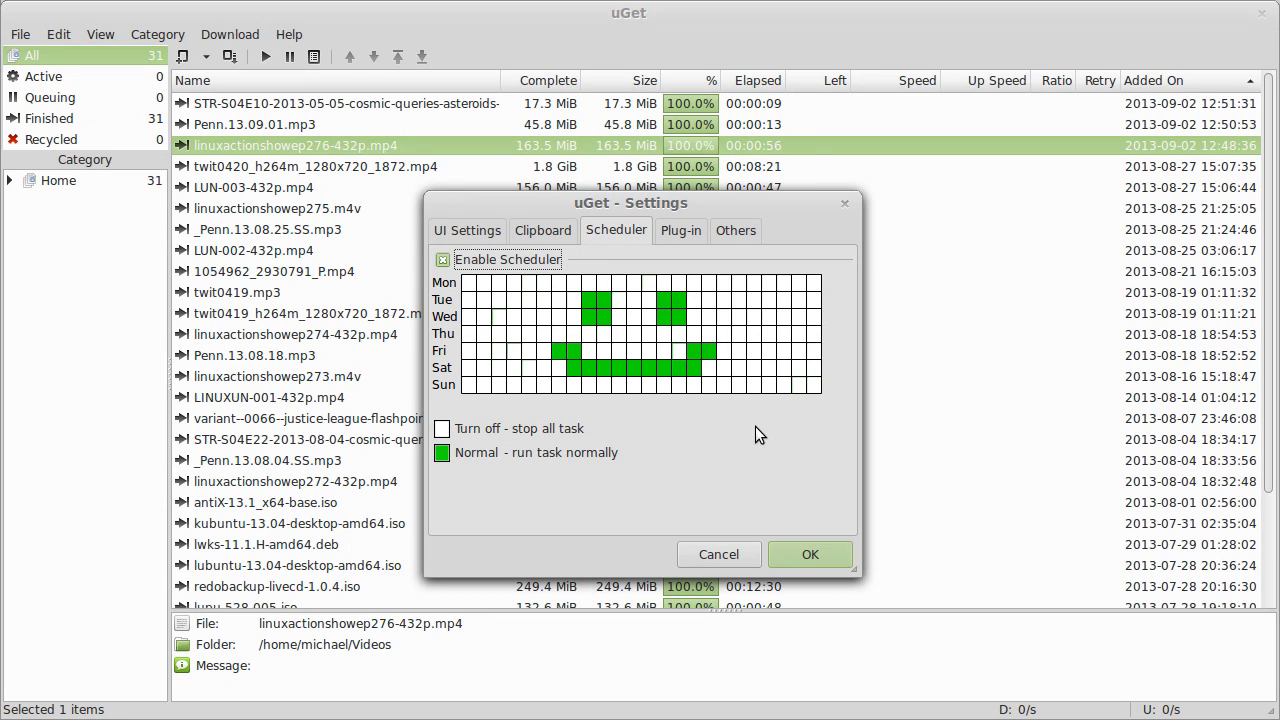